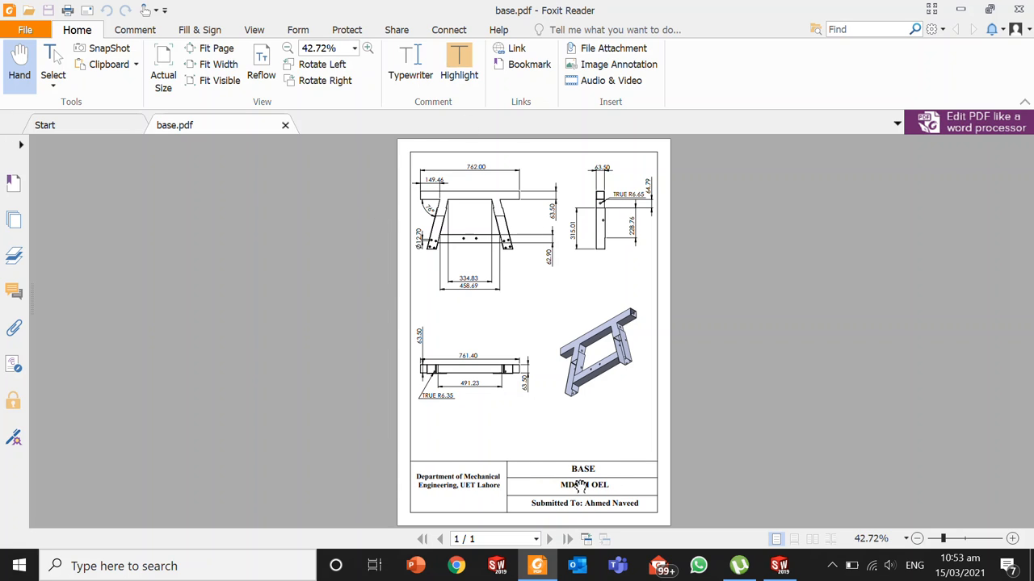
Step: Bring the gear assembly forward and create a new drawing from it via the File menu
left_click(780, 566)
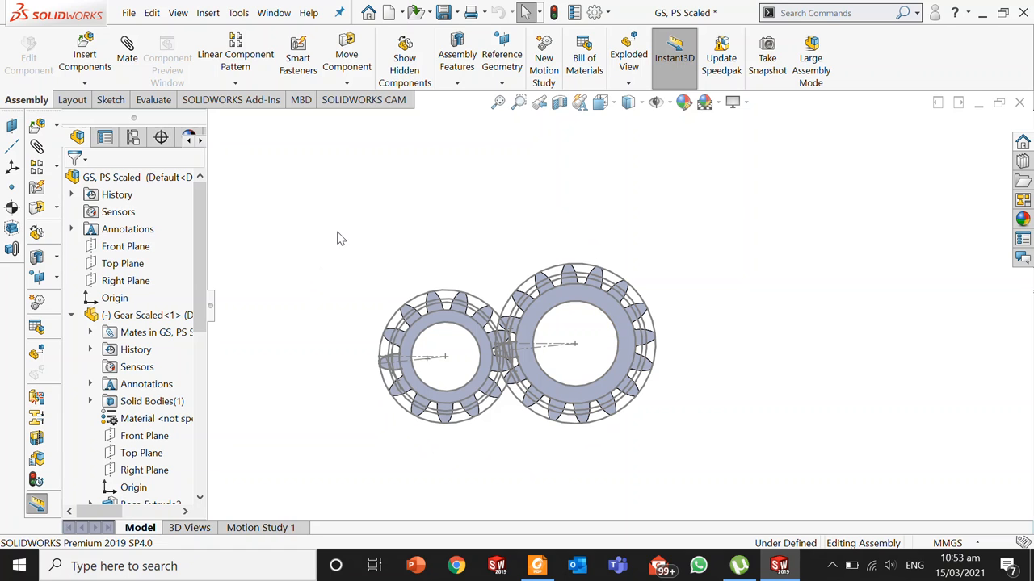
left_click(129, 13)
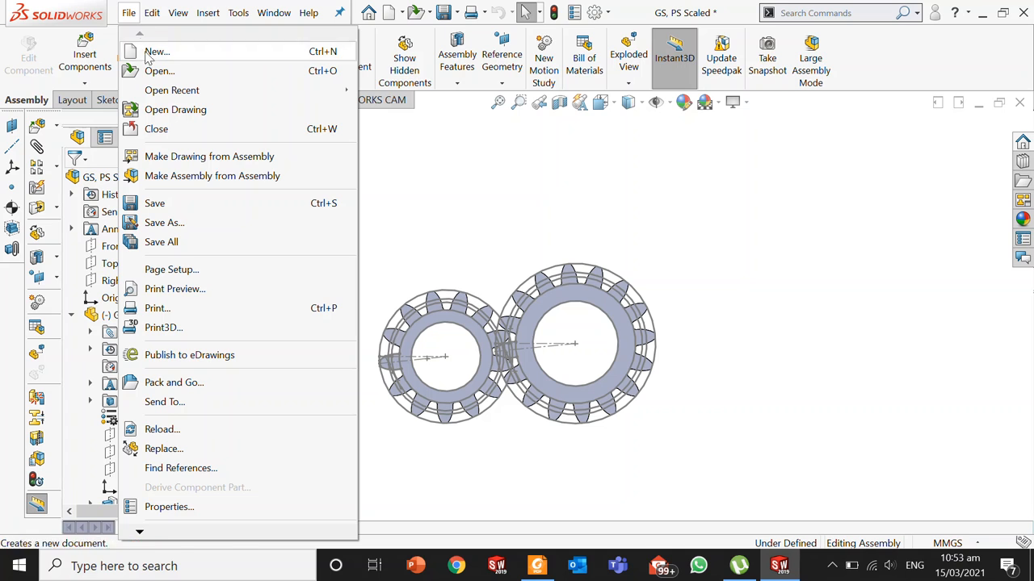
left_click(209, 157)
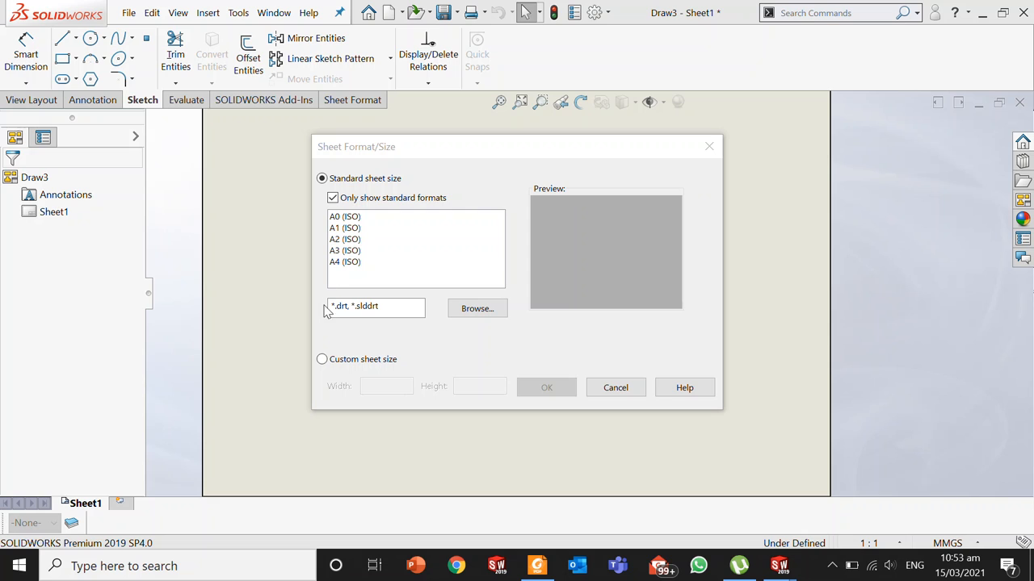
Step: Choose Custom sheet size 210 × 297 mm and confirm it for the new drawing
left_click(322, 359)
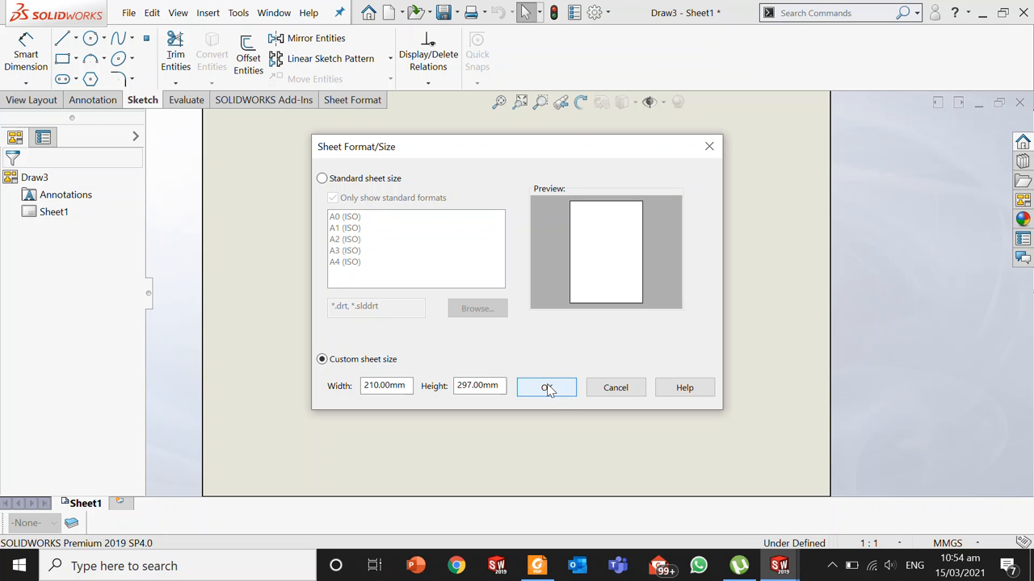
left_click(548, 387)
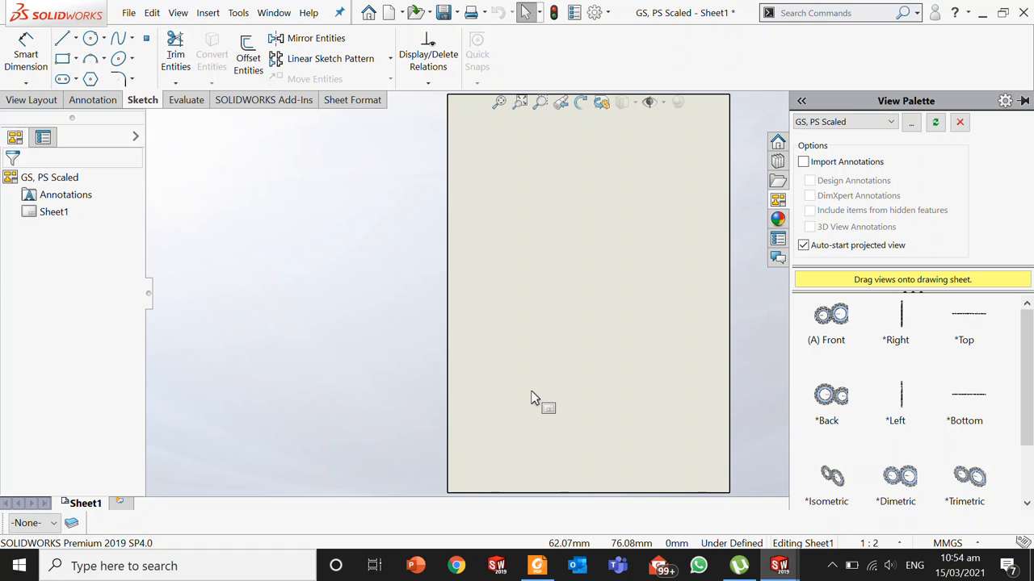
Step: After a quick glance at the reference PDF, enter Edit Sheet Format from the sheet's right-click menu
right_click(535, 261)
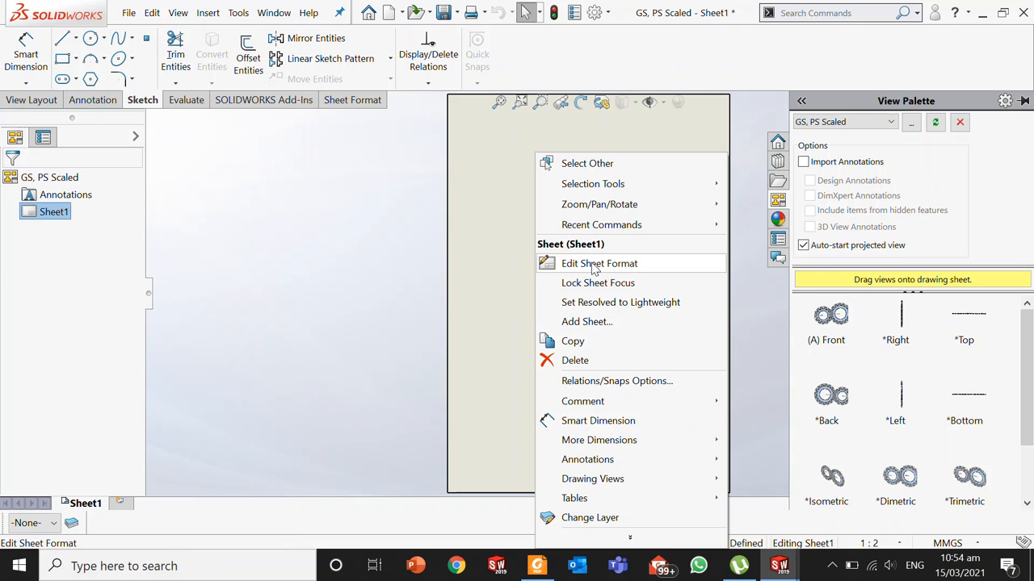
left_click(468, 274)
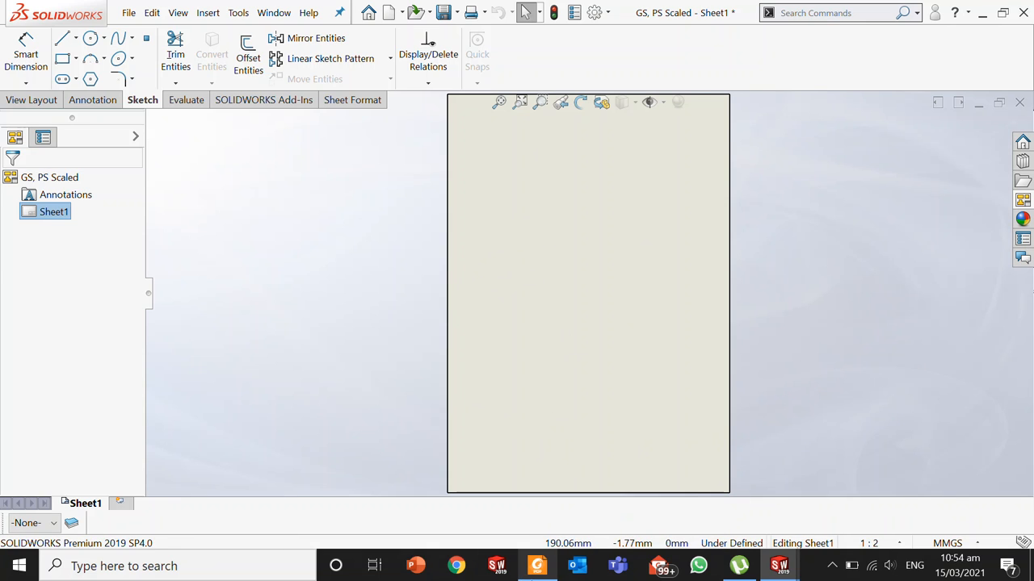
left_click(536, 565)
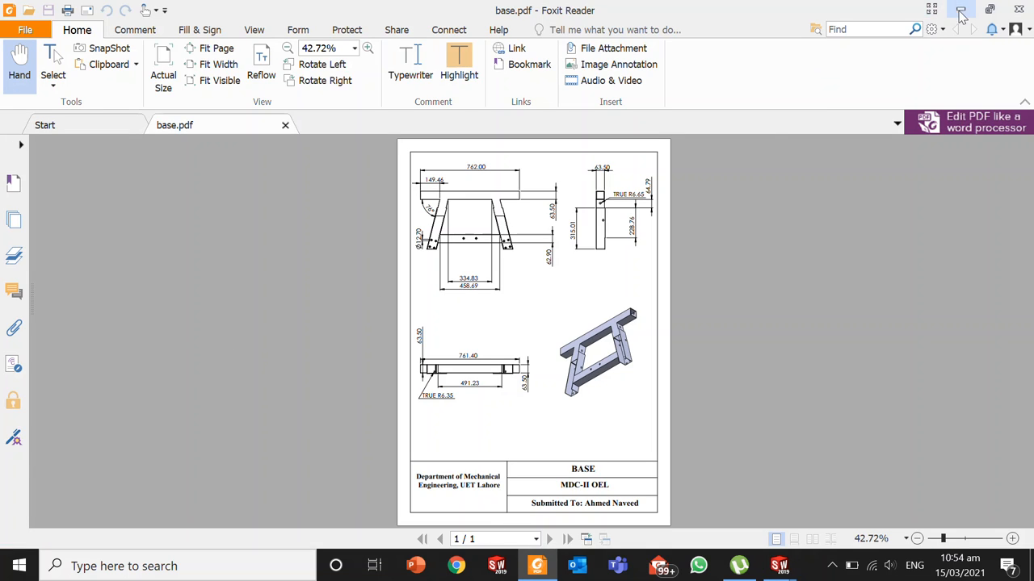
left_click(961, 8)
right_click(569, 229)
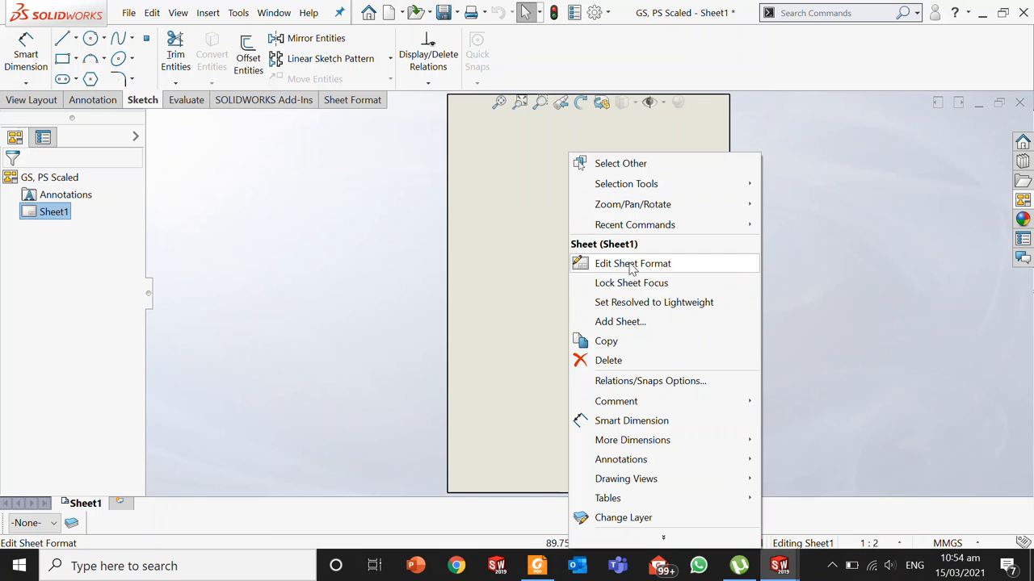
left_click(632, 263)
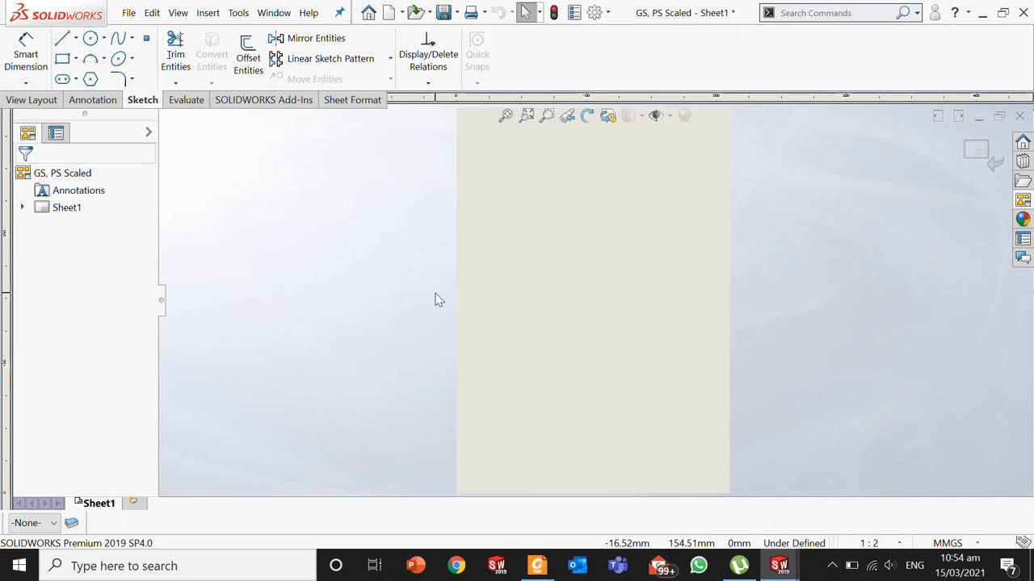
Step: Sketch a corner rectangle spanning the sheet's full width along its bottom edge, then exit the tool
left_click(75, 38)
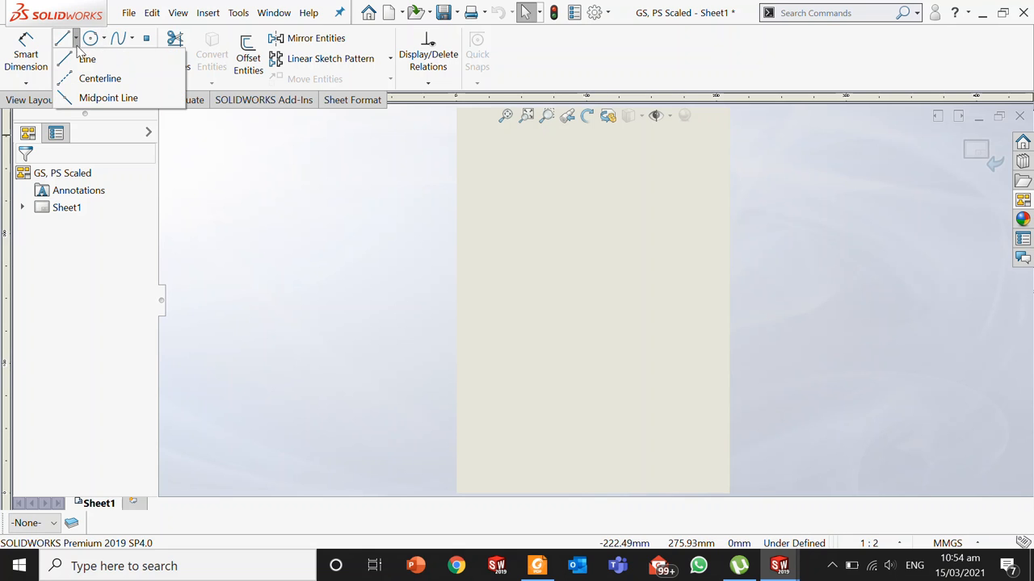
left_click(80, 51)
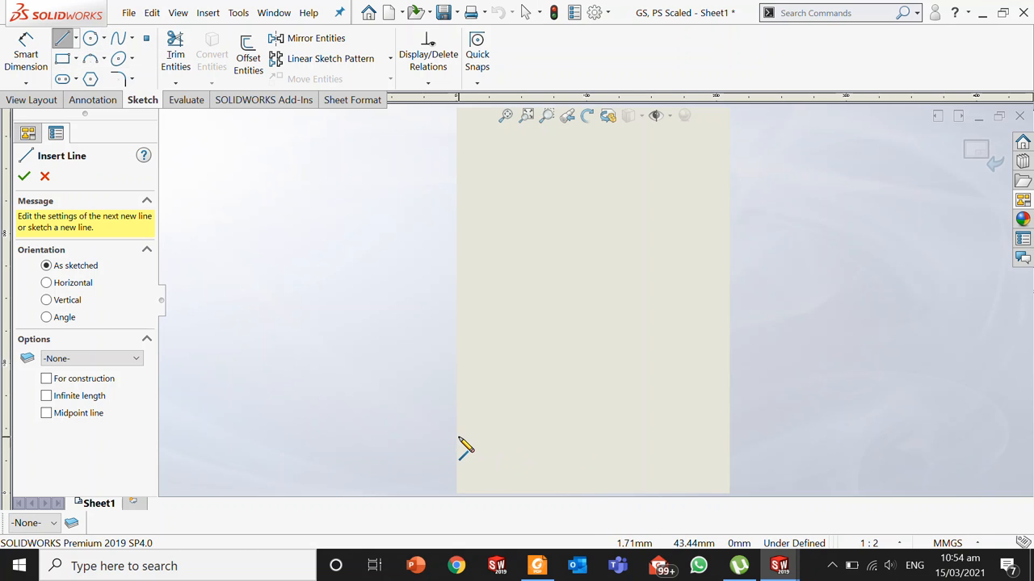
left_click(75, 58)
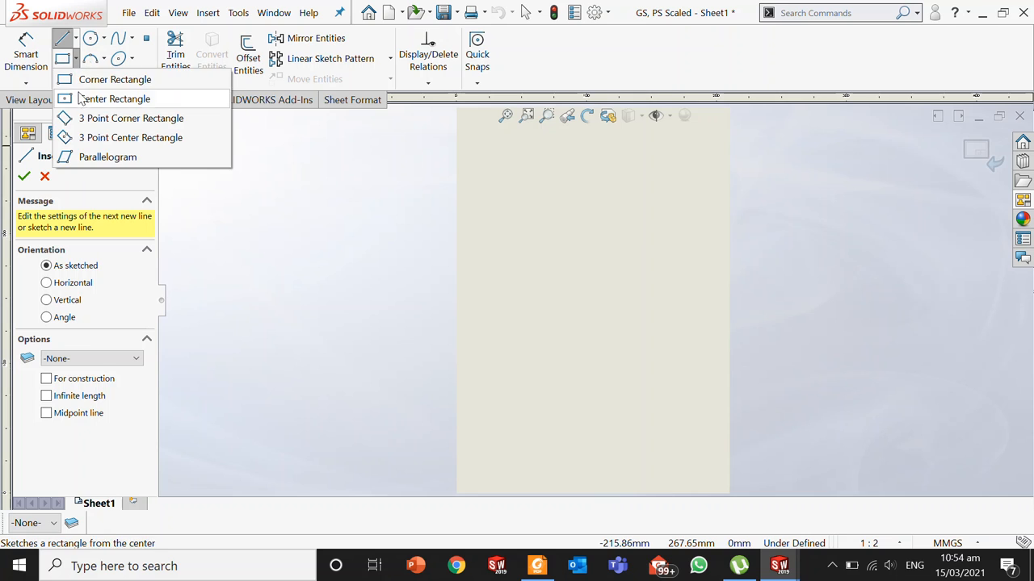
left_click(105, 100)
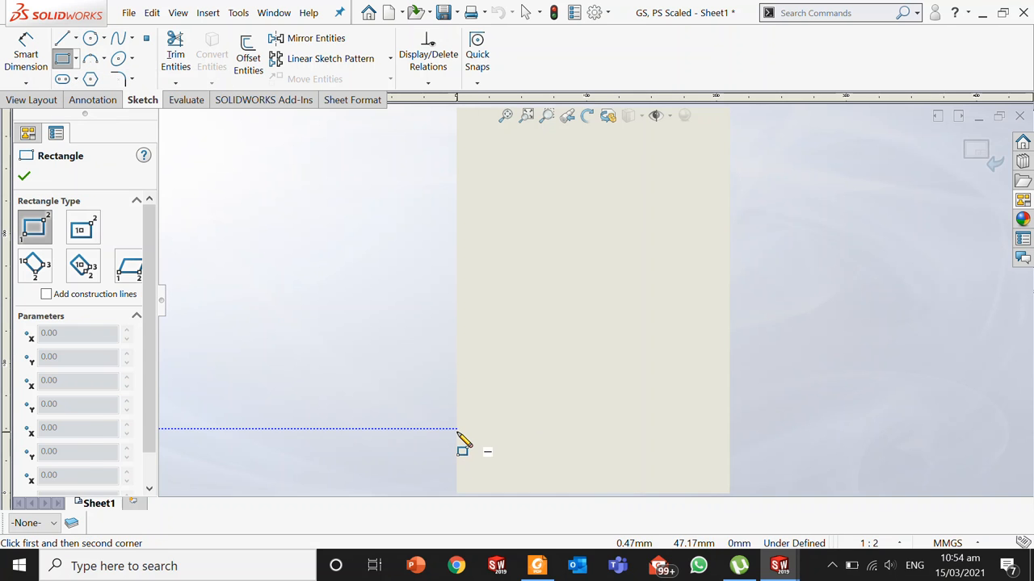
left_click_drag(458, 431, 736, 508)
scroll(844, 396, "down", 2)
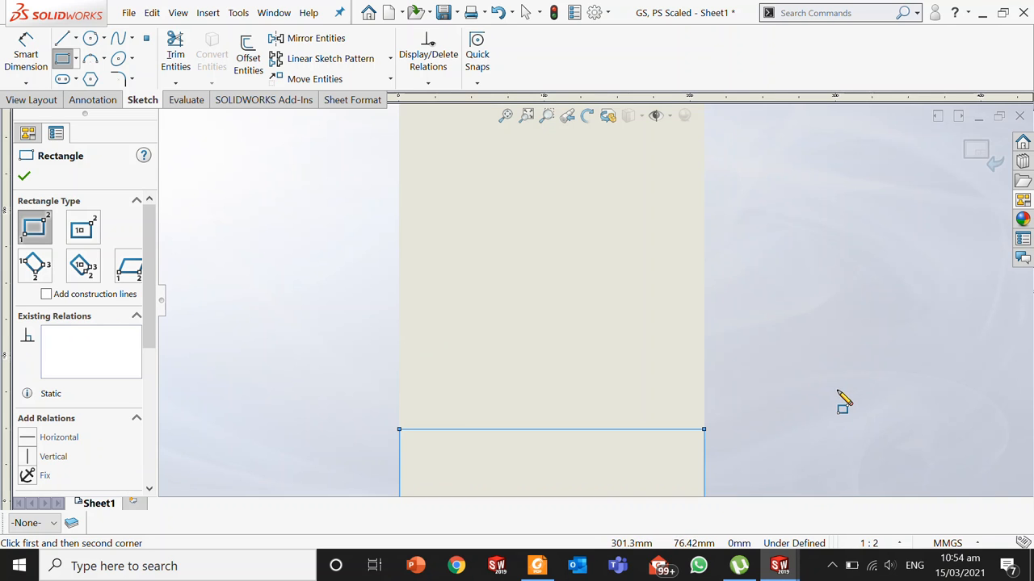
left_click(980, 153)
left_click(805, 377)
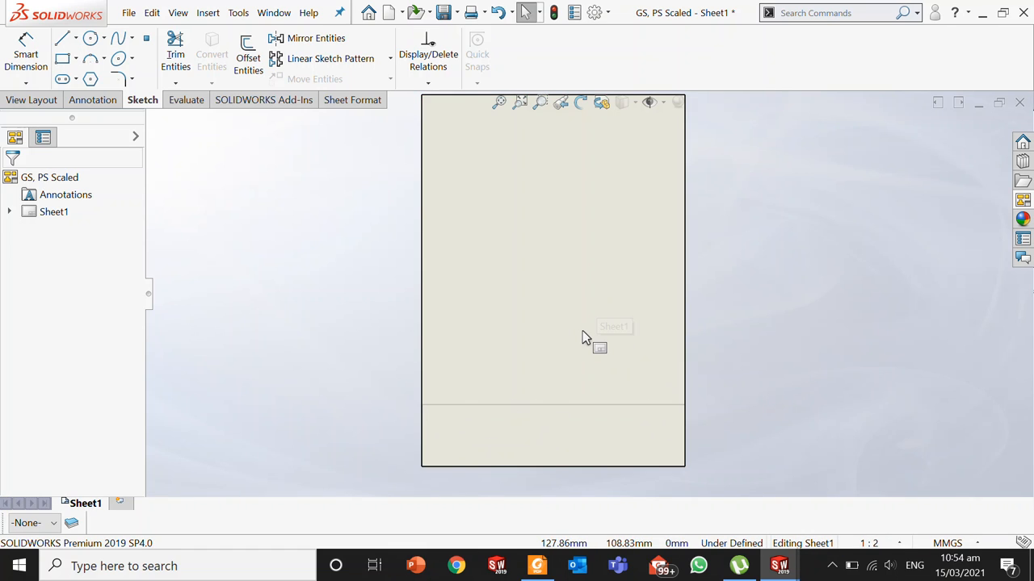
scroll(583, 330, "down", 1)
scroll(607, 390, "up", 1)
scroll(609, 324, "up", 1)
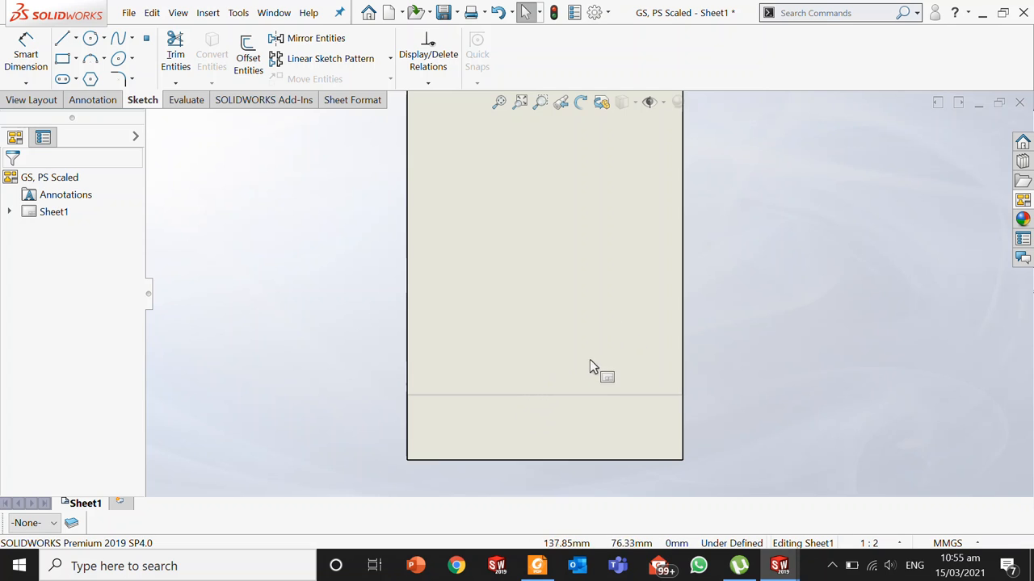
Step: Re-enter sheet format editing, sketch a circle centred on the rectangle's top edge, and exit with the sheet fitted in view
right_click(607, 206)
left_click(671, 263)
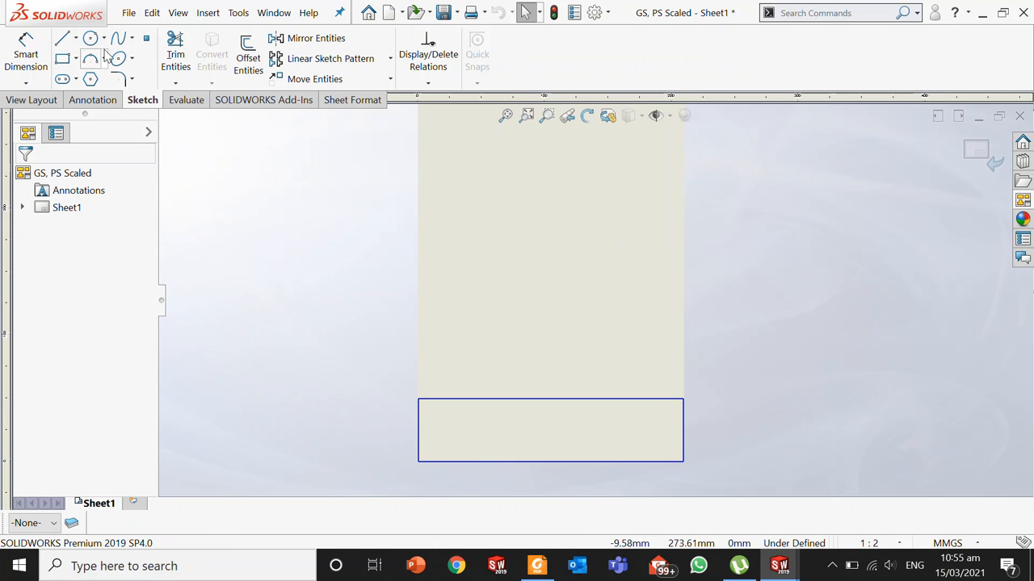
key("c")
mouse_move(550, 402)
left_mouse_down()
mouse_move(518, 349)
mouse_move(554, 367)
left_mouse_up()
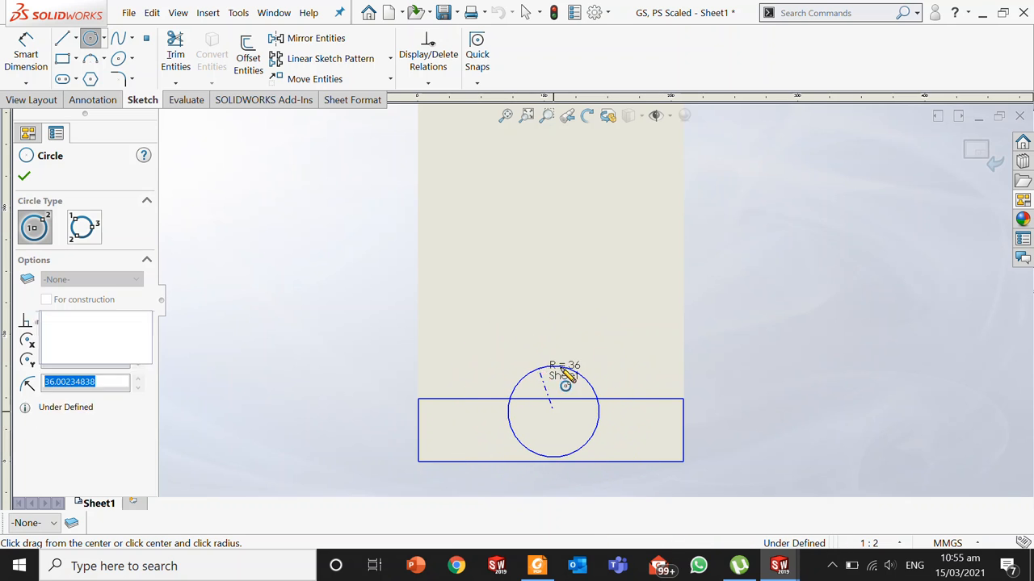
left_click(975, 153)
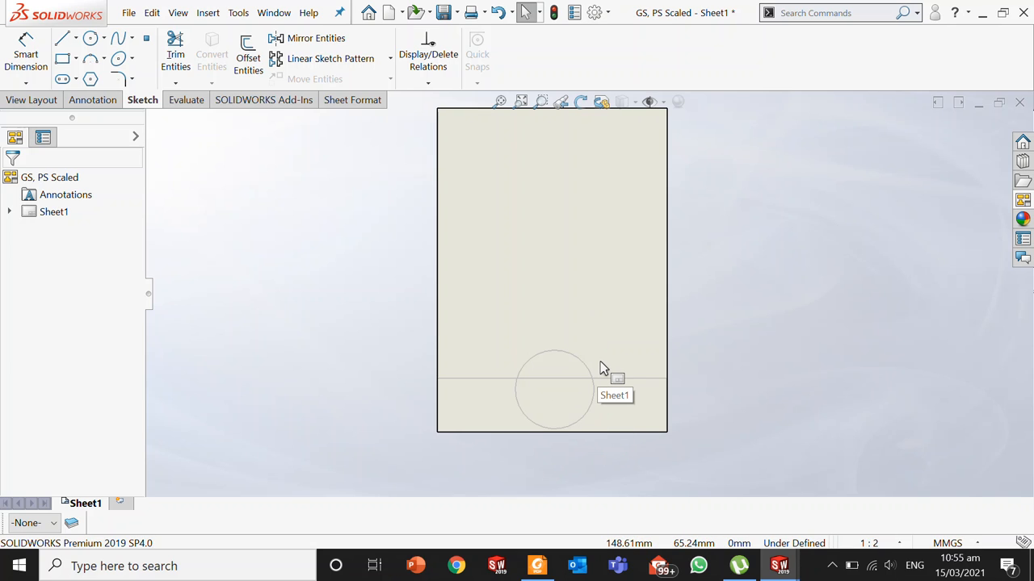
left_click(520, 101)
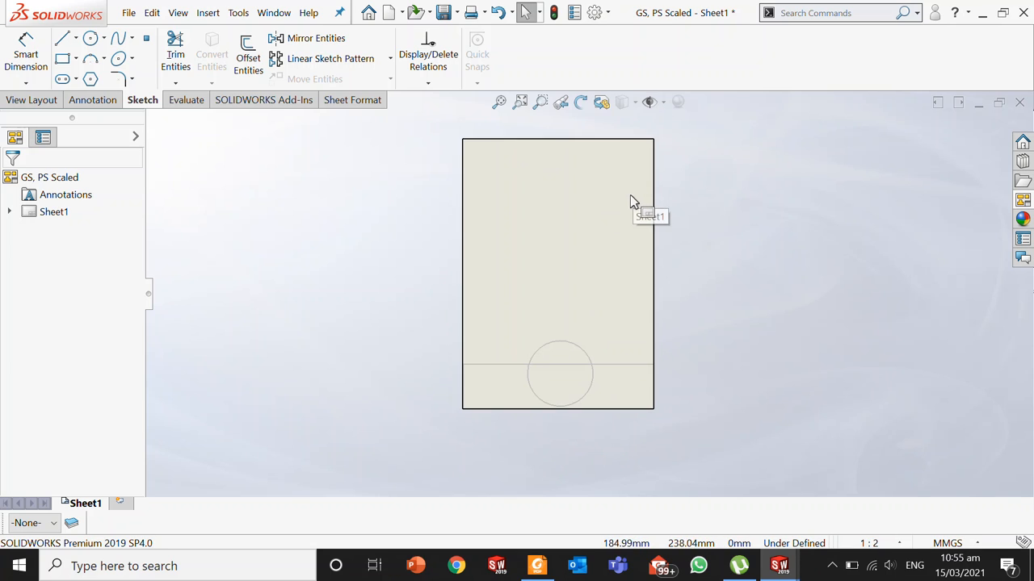
left_click(128, 12)
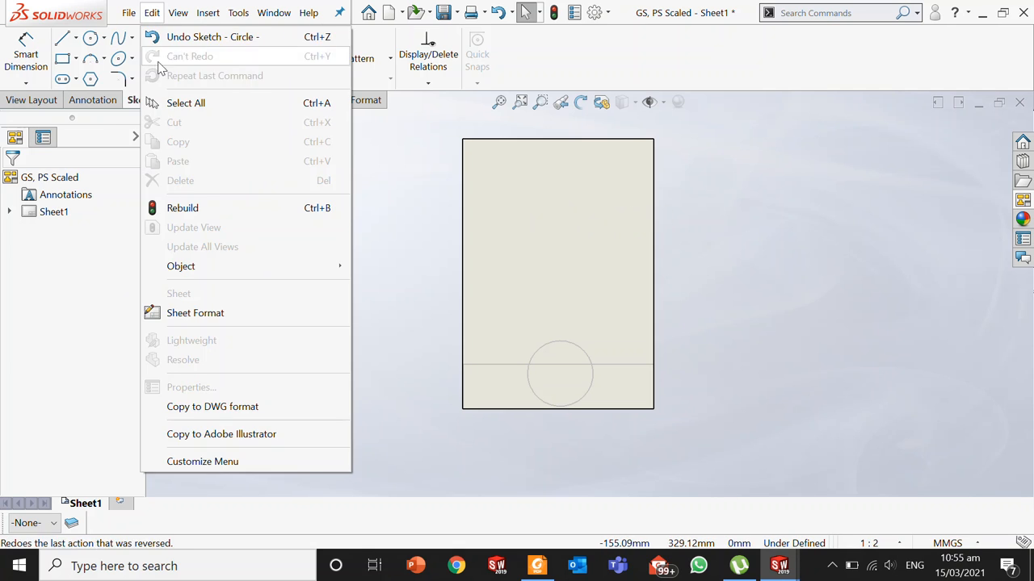
mouse_move(187, 161)
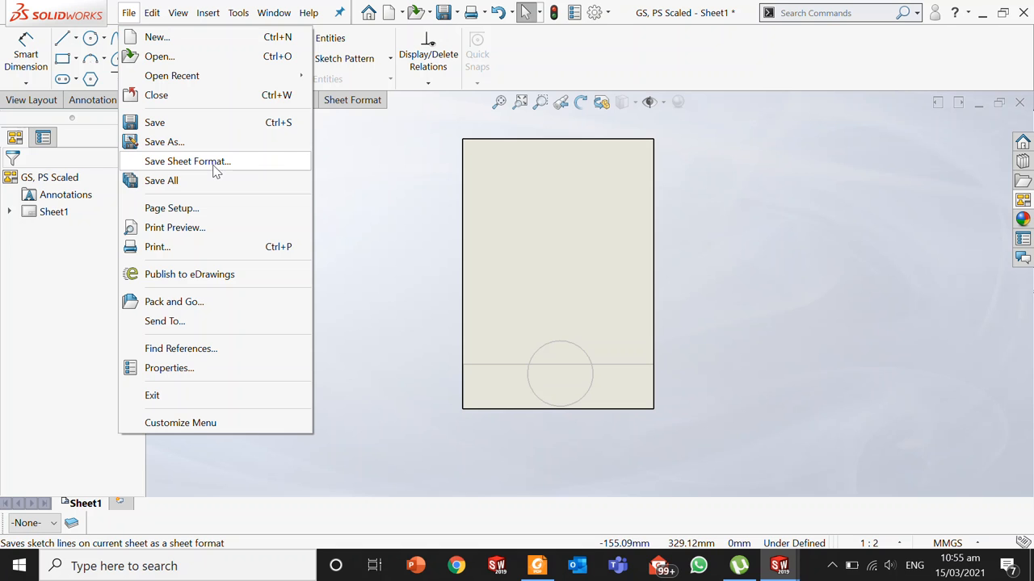
Step: Save the sheet format to the Desktop as new11
left_click(187, 161)
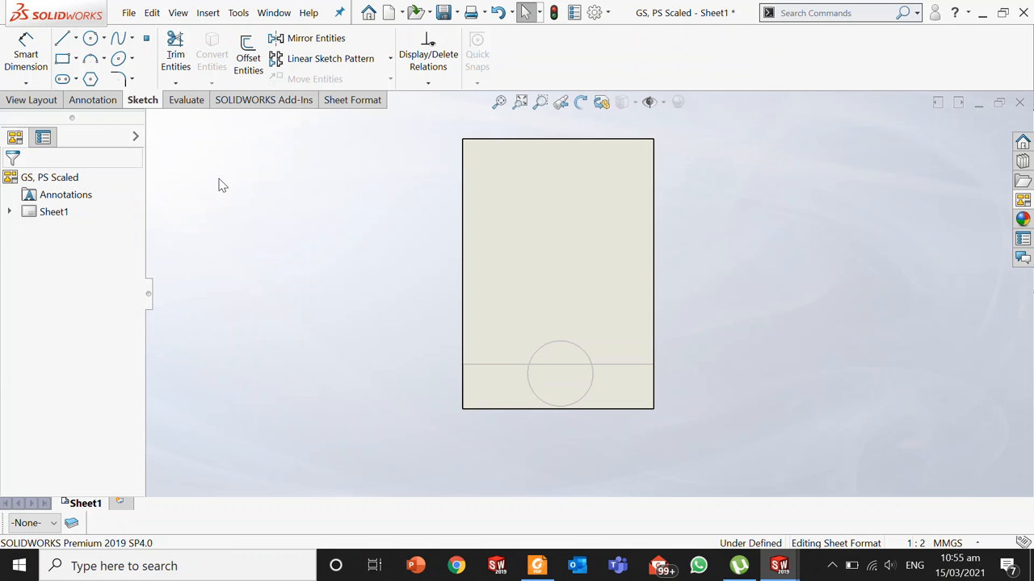
left_click(64, 137)
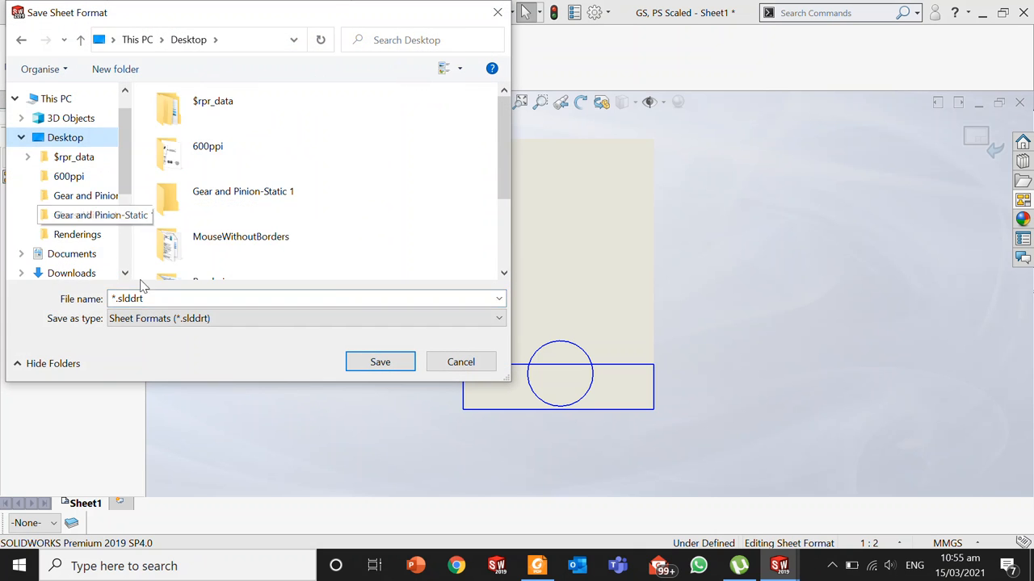
type("m")
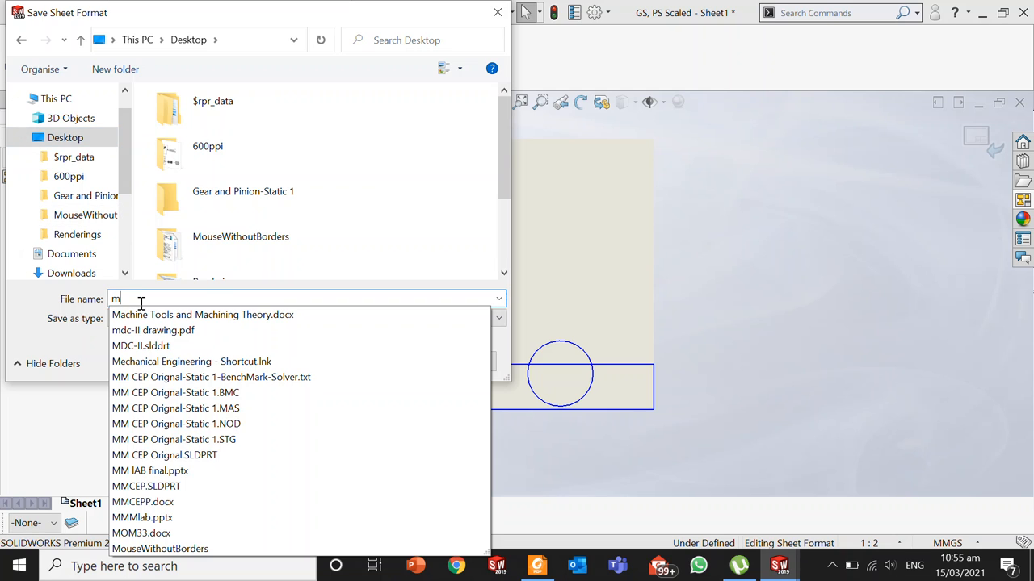
key("BackSpace")
type("ne")
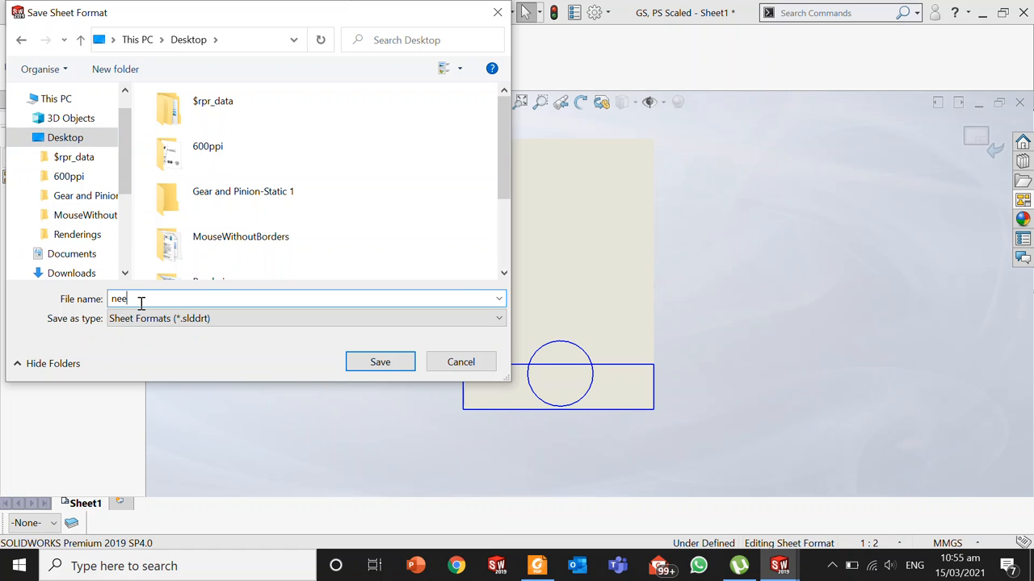
type("w11")
left_click(357, 369)
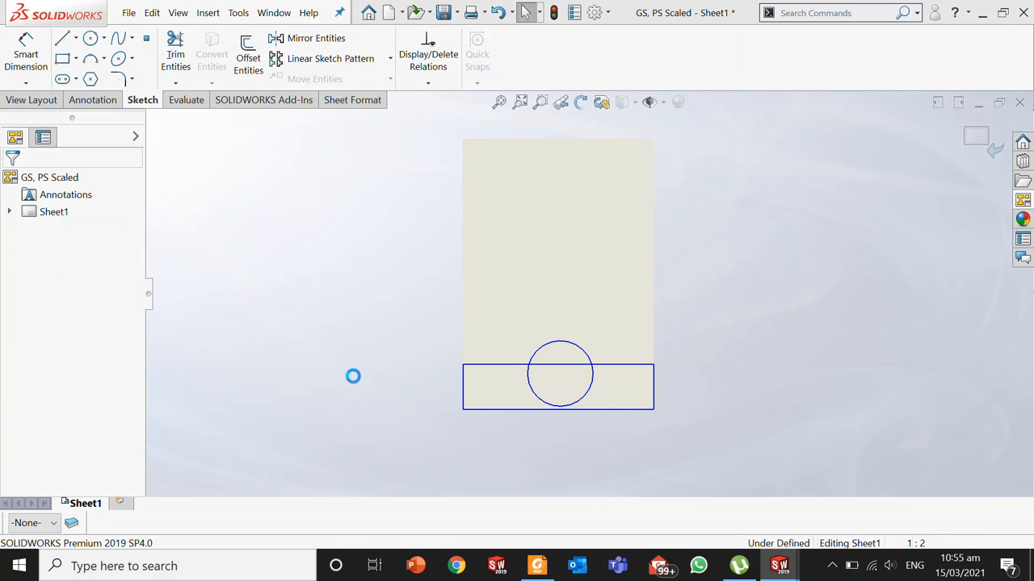
Step: Close the drawing, handling the Save Modified Documents prompt
left_click(417, 331)
left_click(1020, 103)
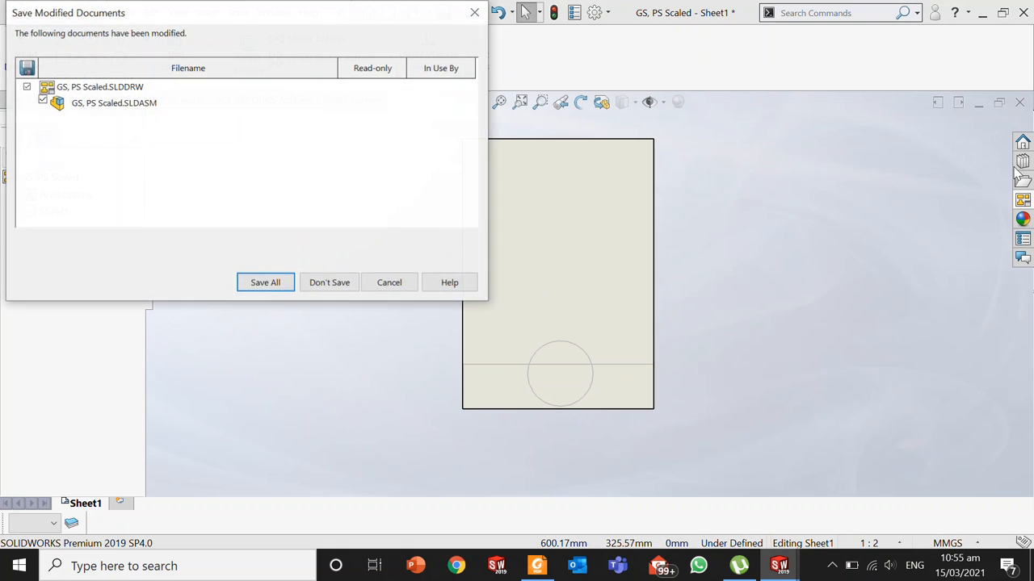
left_click(27, 87)
left_click(330, 283)
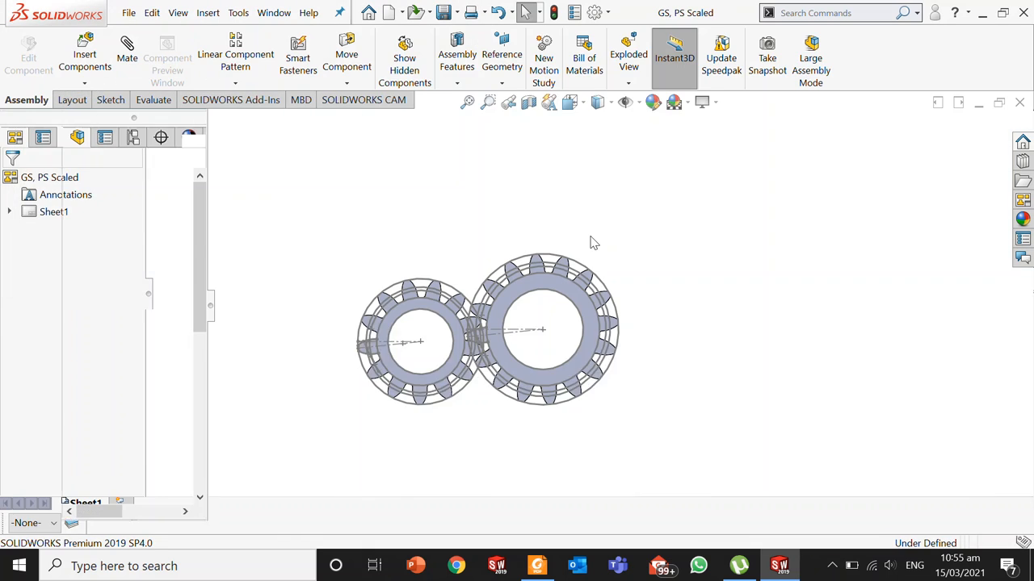
Step: Create a new drawing from the gear assembly via the File menu
left_click(128, 13)
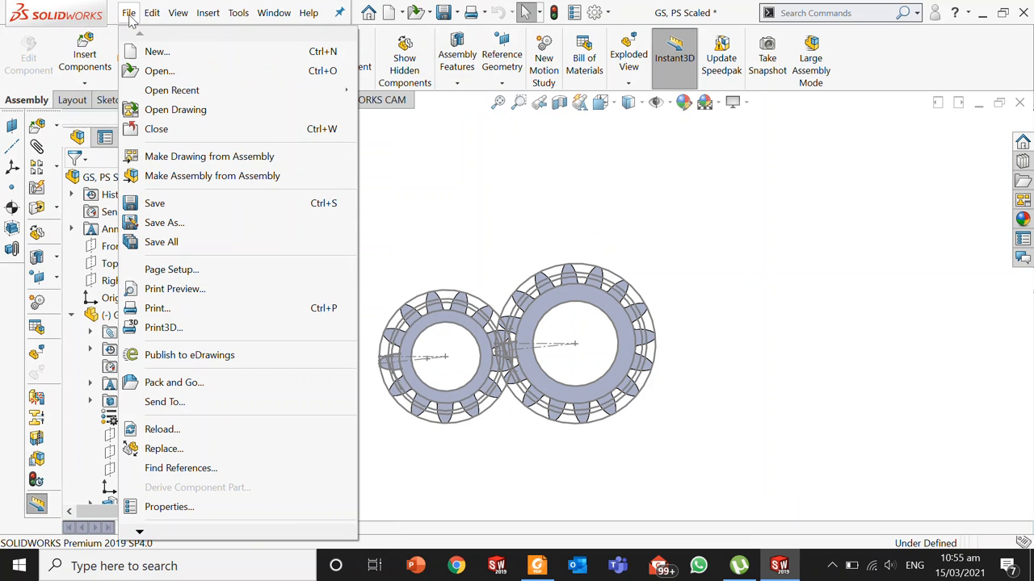
left_click(209, 157)
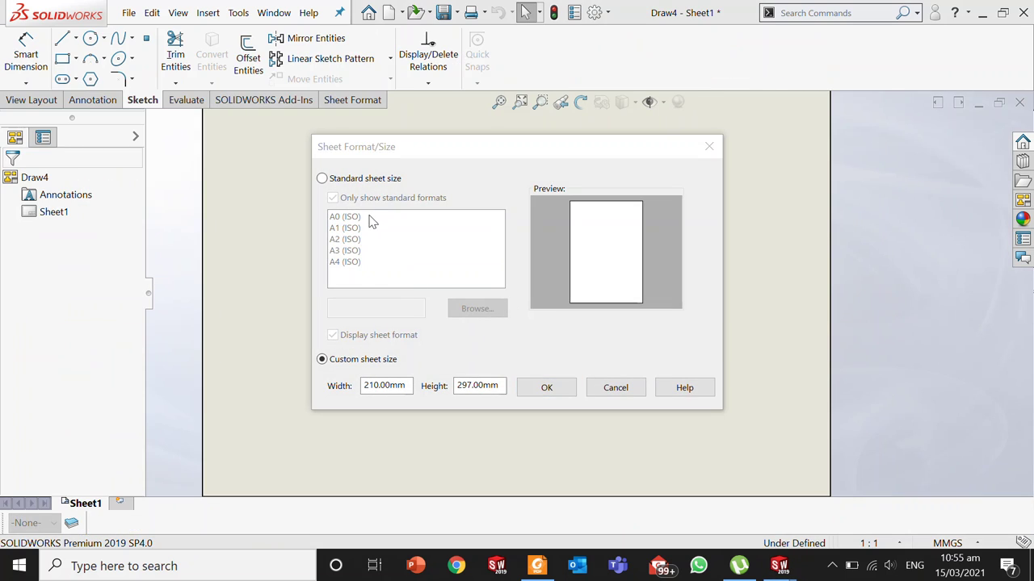
Step: Browse to the Desktop, load new11.slddrt as the sheet format and confirm it
left_click(322, 178)
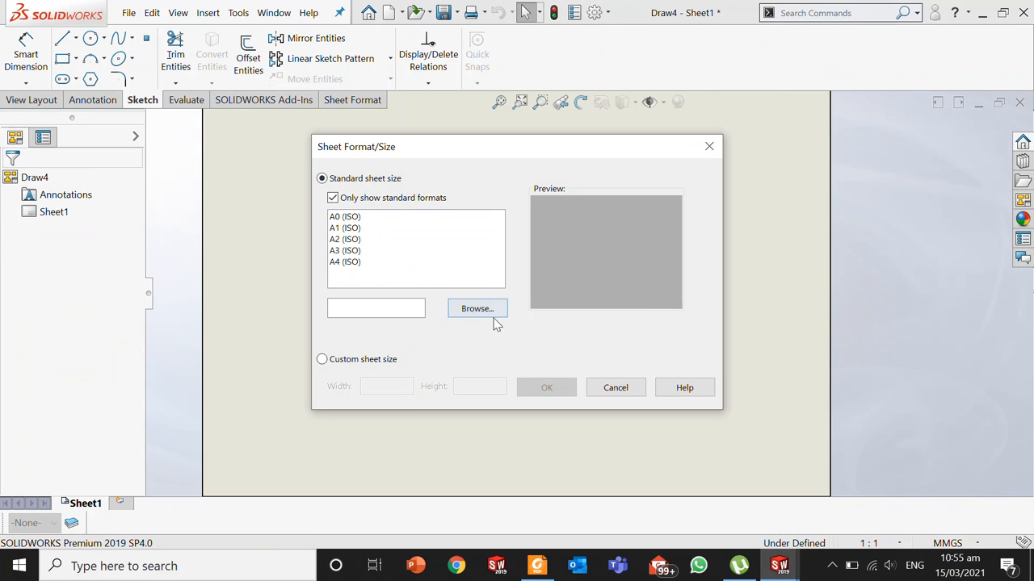
left_click(477, 309)
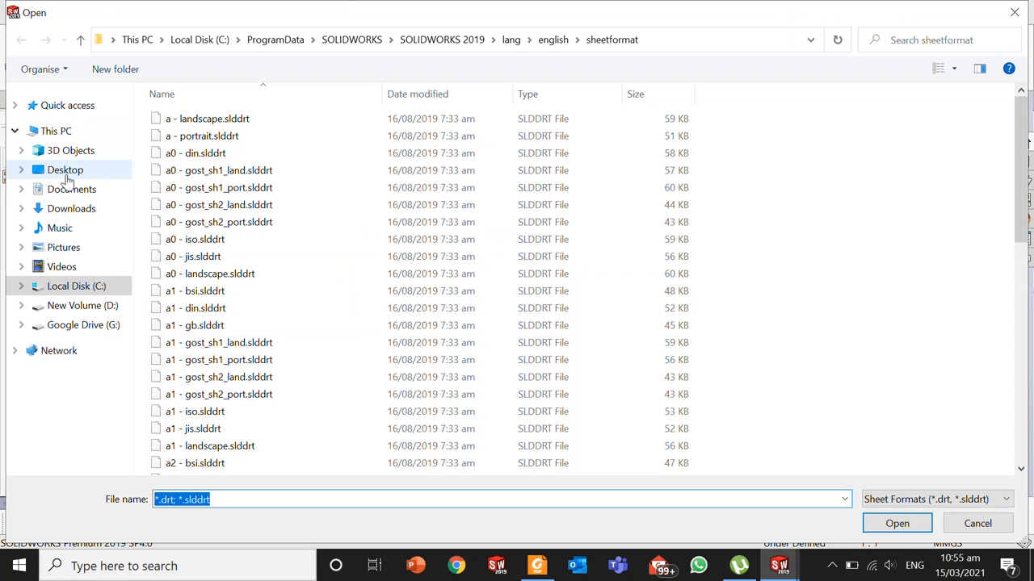
left_click(64, 169)
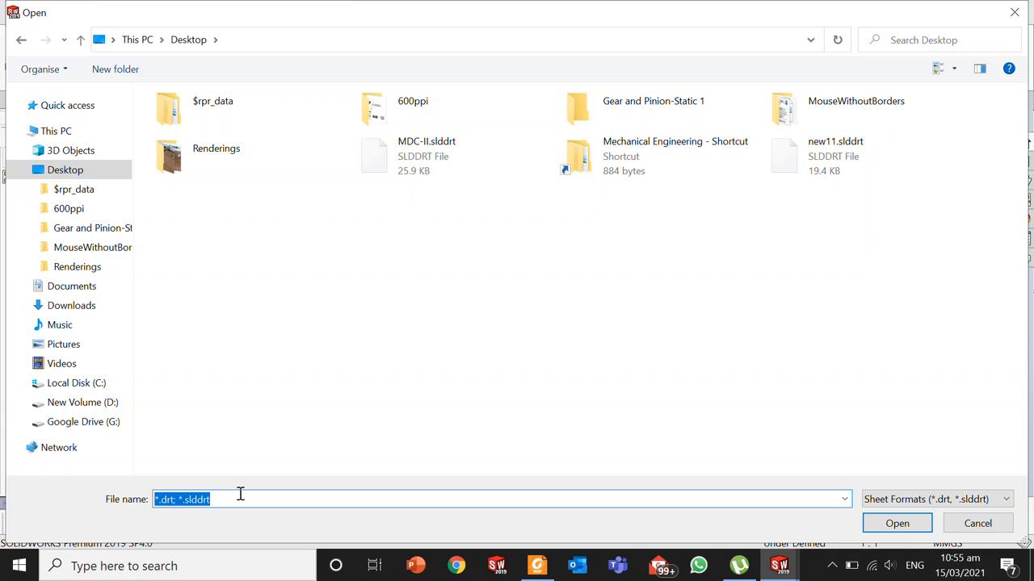
type("new")
key("Down")
key("Return")
key("Return")
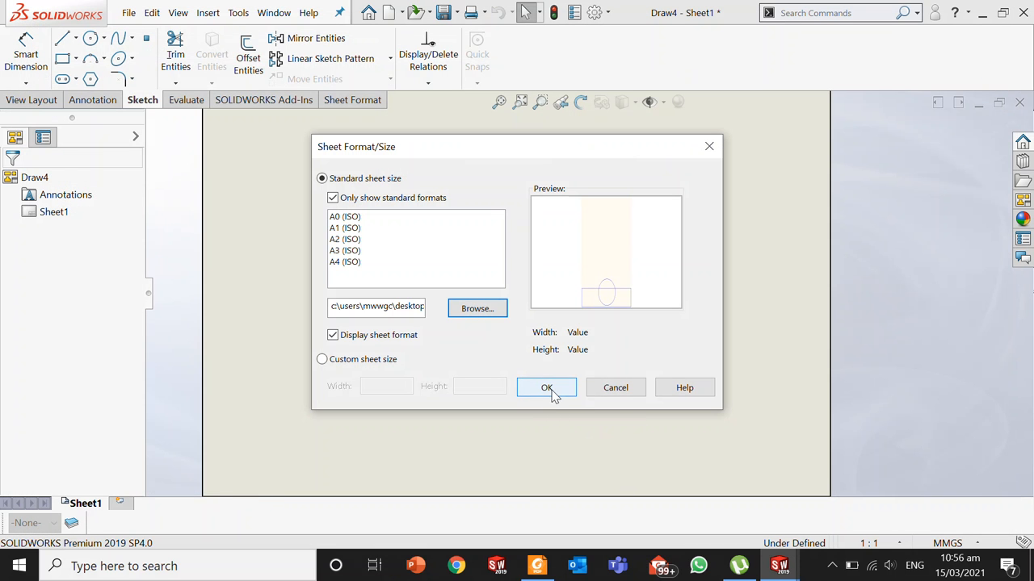
left_click(549, 391)
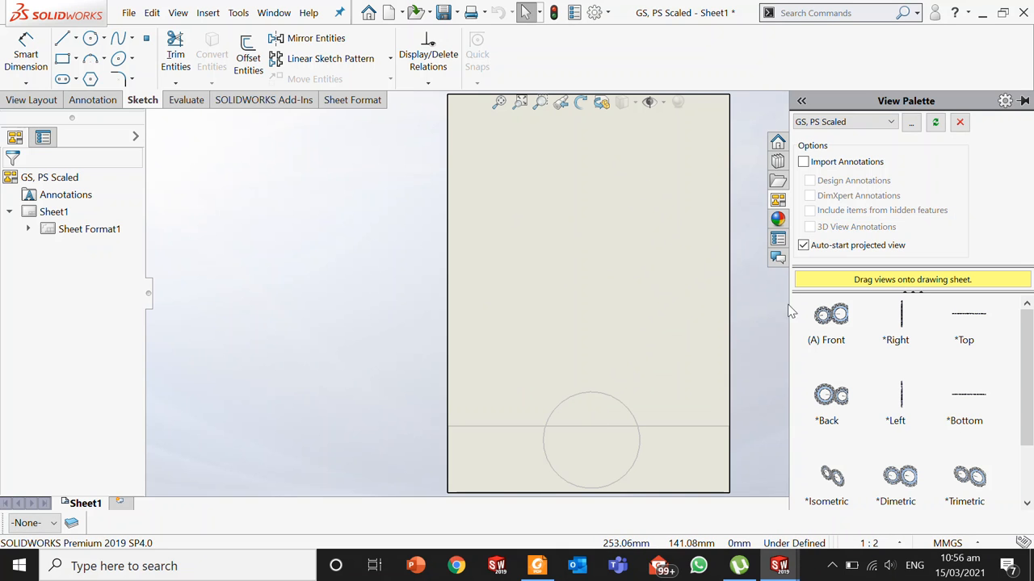
Step: Drag the gears' Front view from the View Palette to the sheet top, skipping projected views, and fit the sheet
left_click_drag(831, 317, 596, 187)
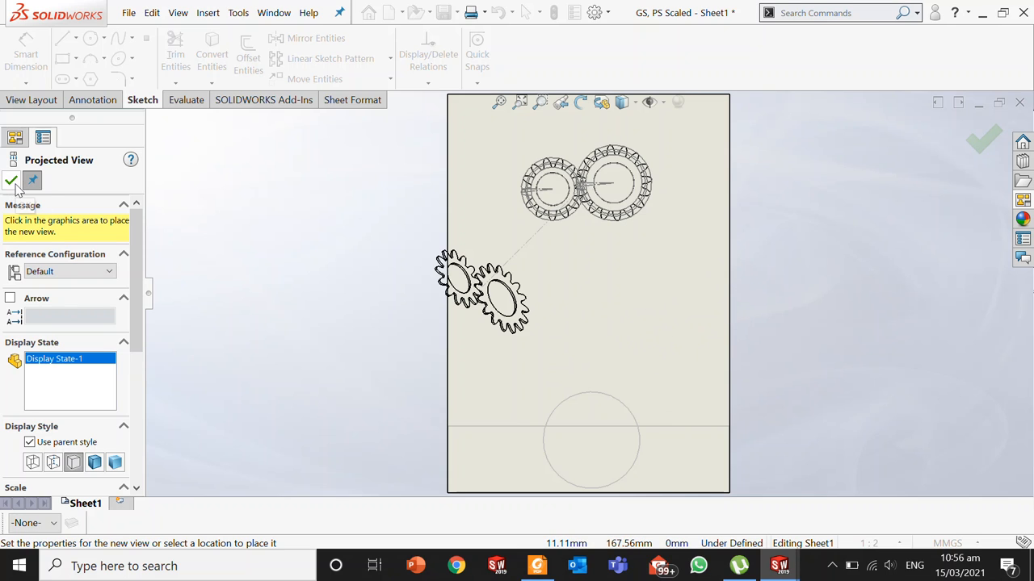
key("Escape")
key("f")
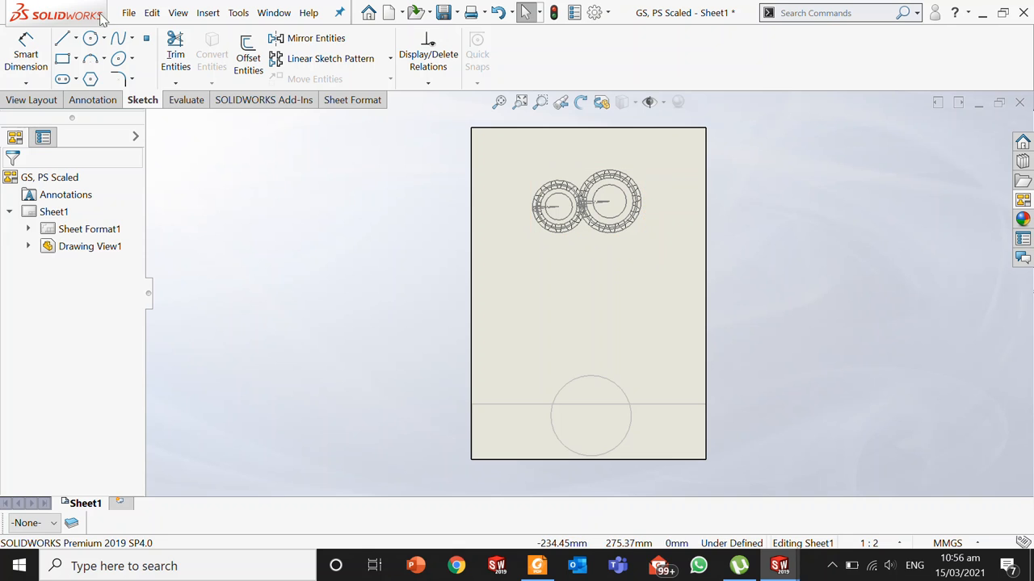
left_click(129, 13)
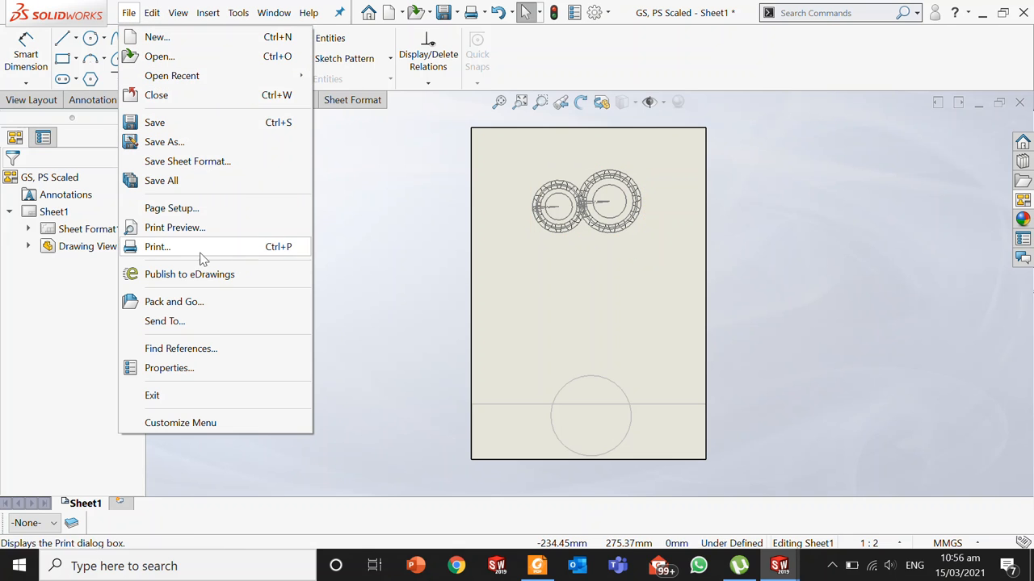
Step: In Print > Page Setup for the PDF printer, choose Portrait orientation on A4 and confirm
left_click(155, 247)
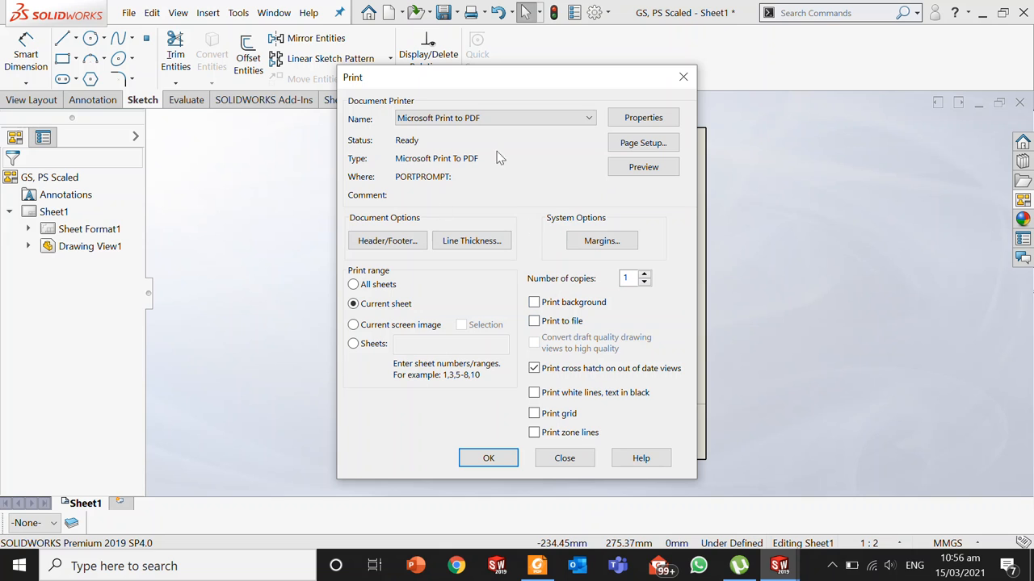
left_click(643, 143)
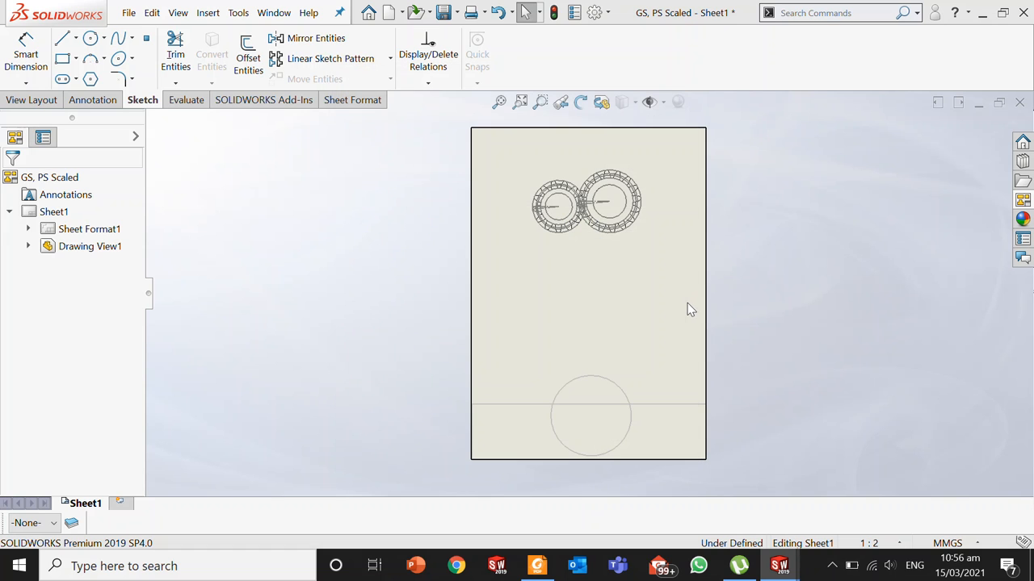
left_click(560, 329)
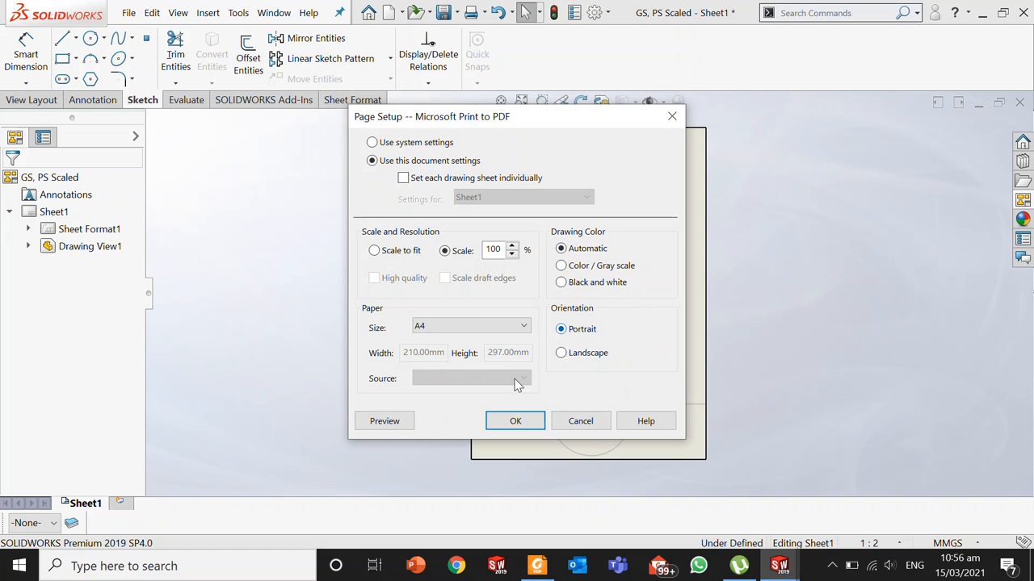
left_click(516, 420)
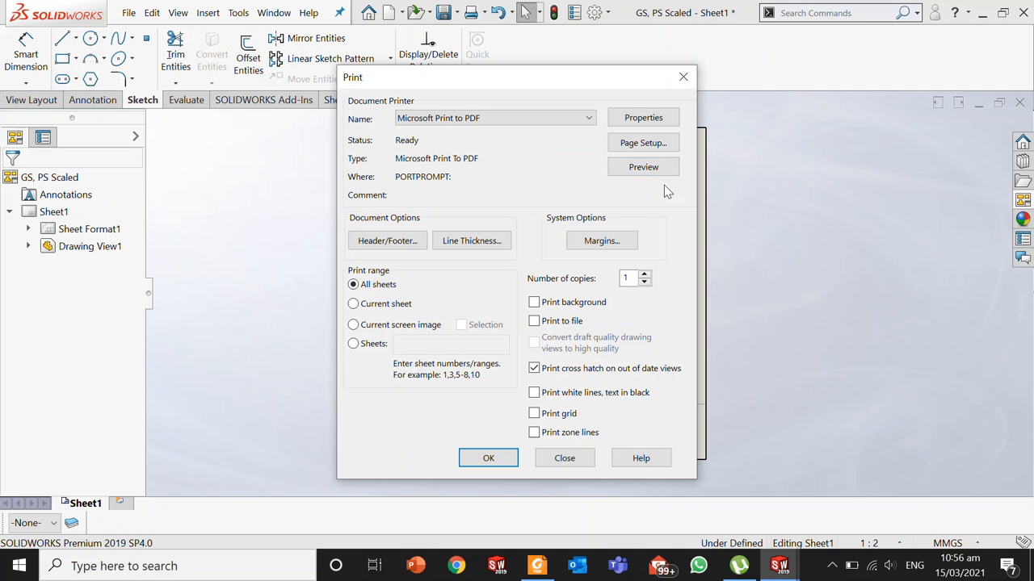
Step: Preview the printed gear drawing page, inspect it, then close the preview
left_click(644, 167)
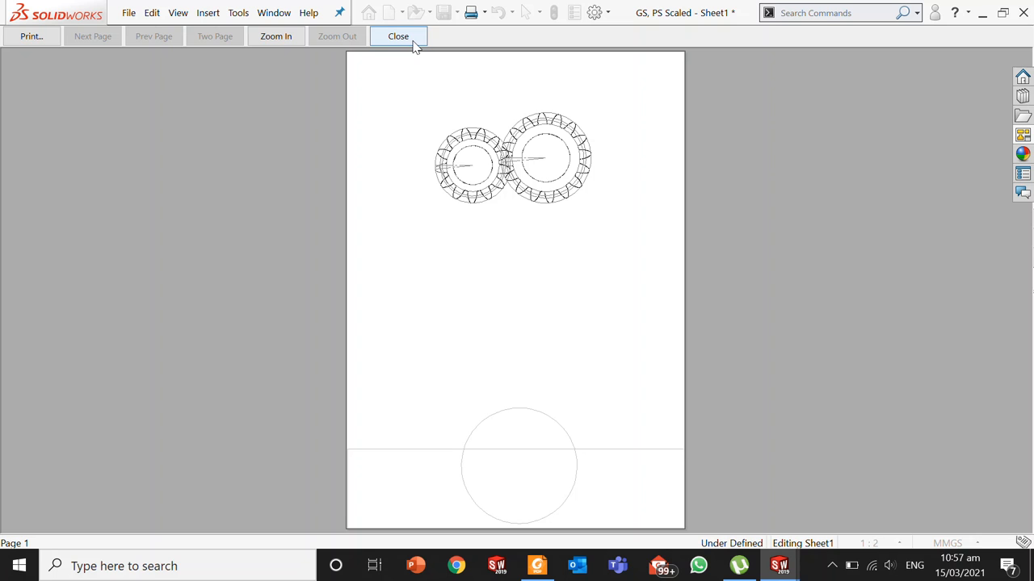
left_click(398, 36)
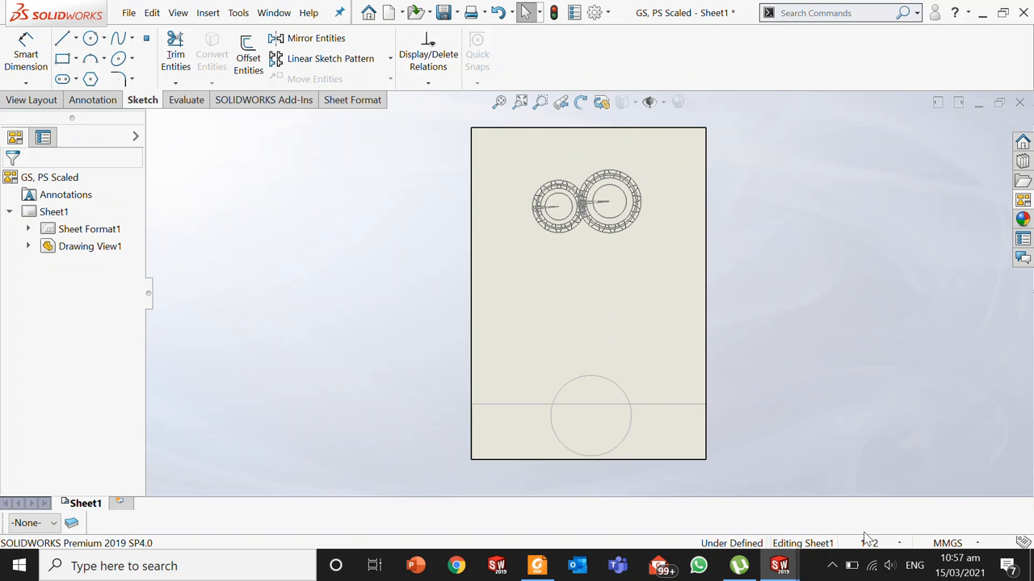